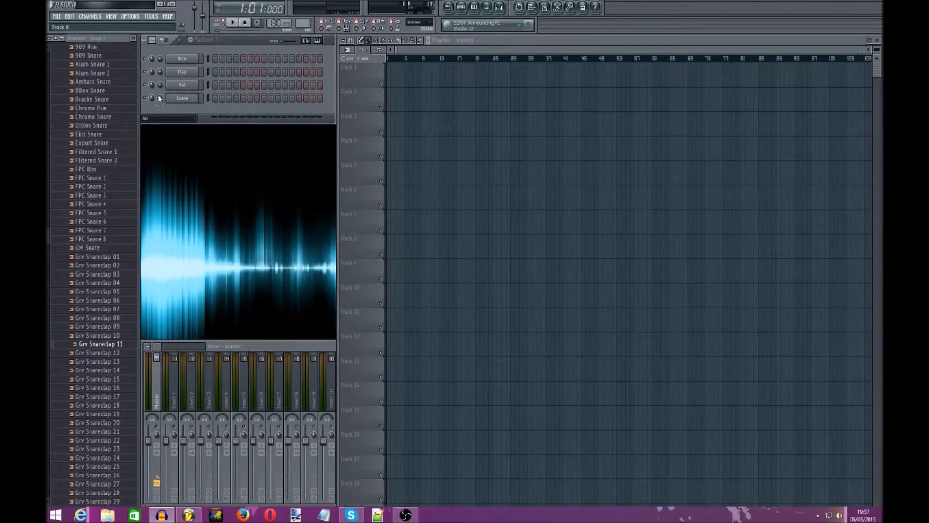
Step: Add a GMS synth as a new channel and move its window lower
click(89, 15)
mouse_move(94, 26)
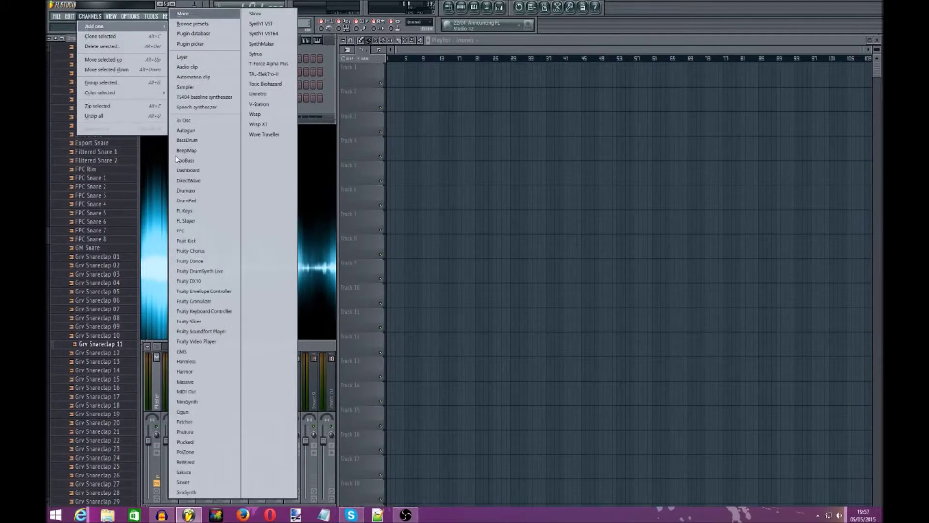
click(182, 351)
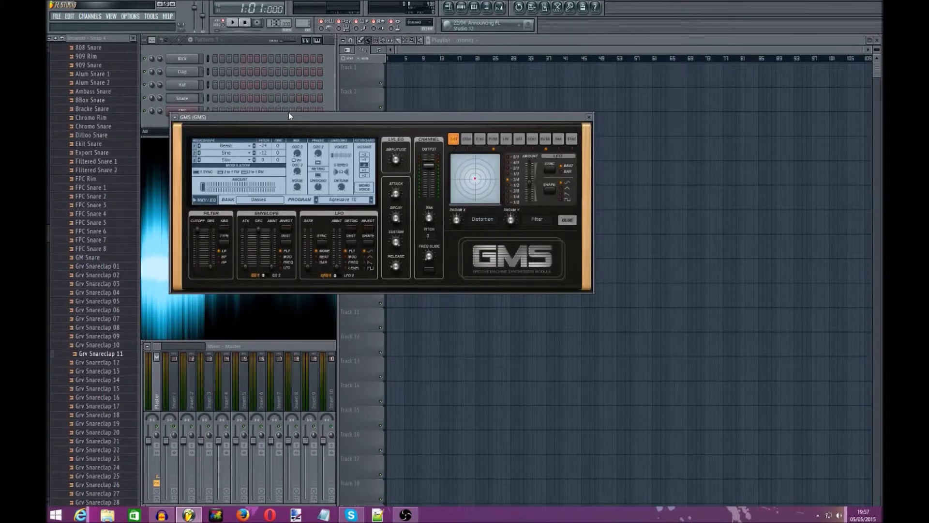
drag(292, 128, 322, 199)
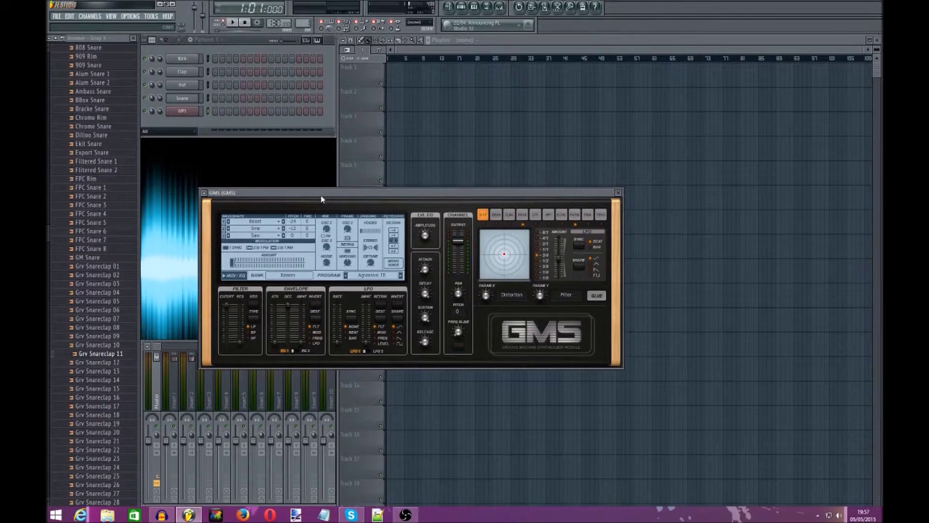
Step: Load the Alien Synth preset from the GMS Leads & Synths bank
click(296, 275)
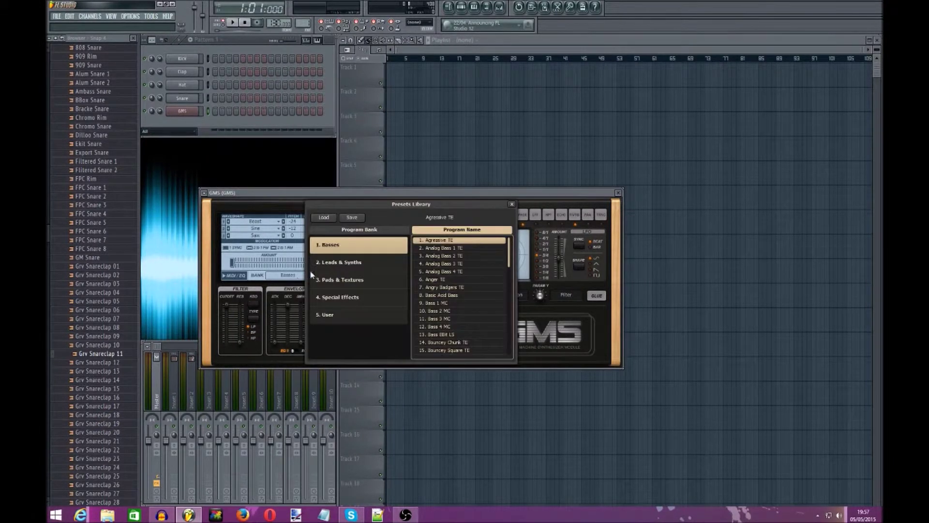
click(344, 264)
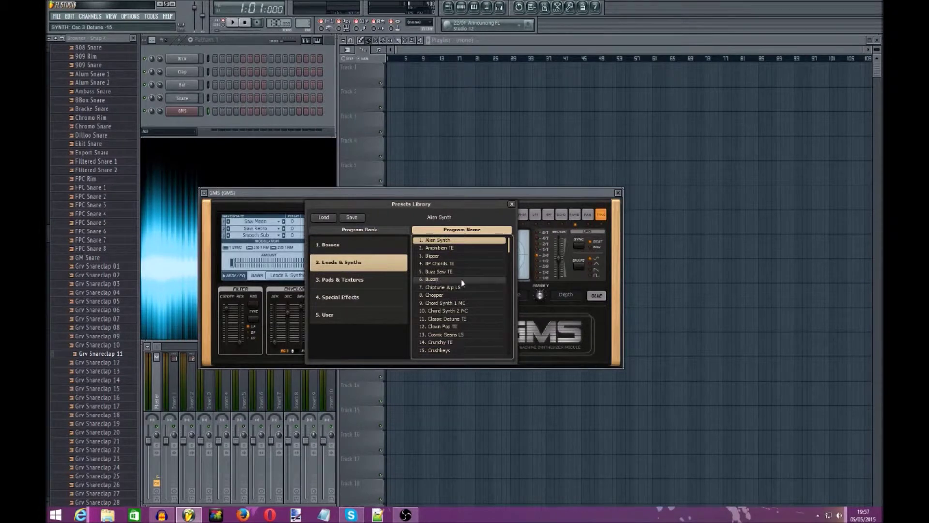
scroll(462, 283, down, 2)
scroll(462, 281, up, 3)
click(511, 204)
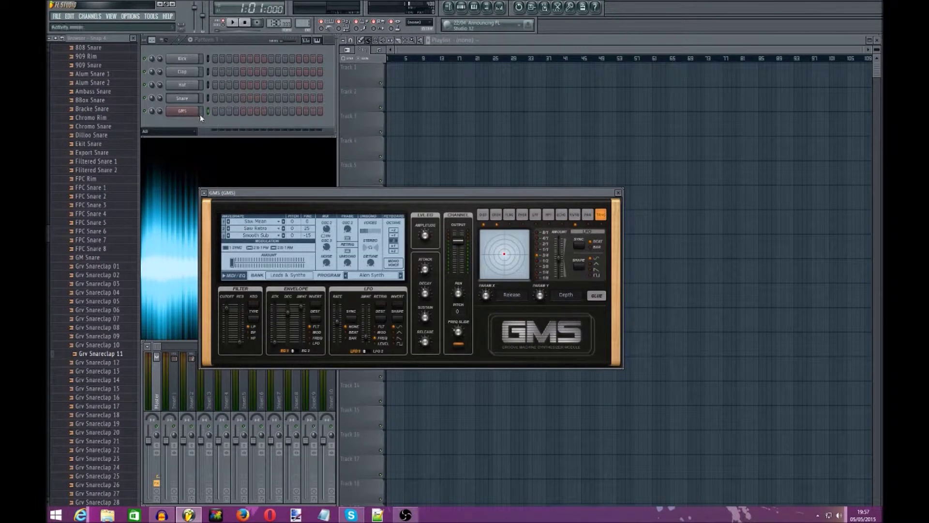
Step: Browse the full generator plugin list via Add one > More, then close it without adding anything
click(90, 16)
mouse_move(152, 16)
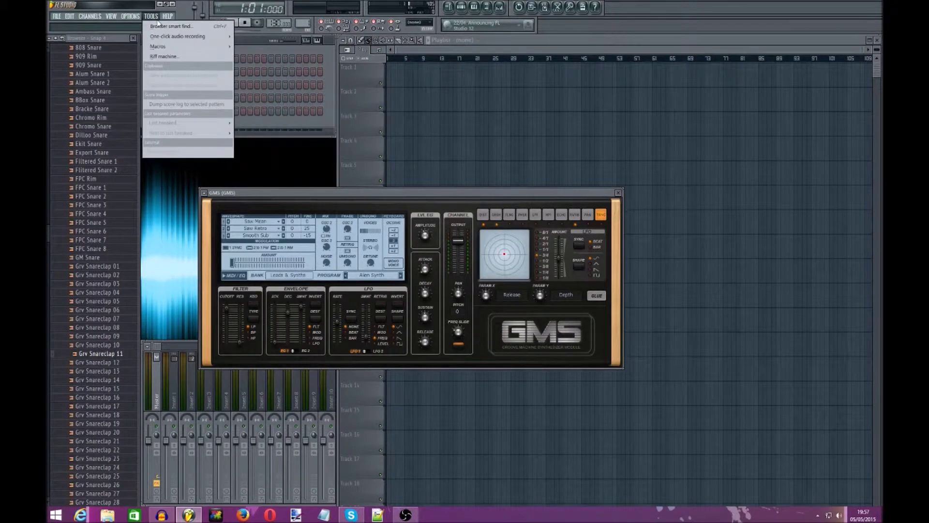
mouse_move(90, 16)
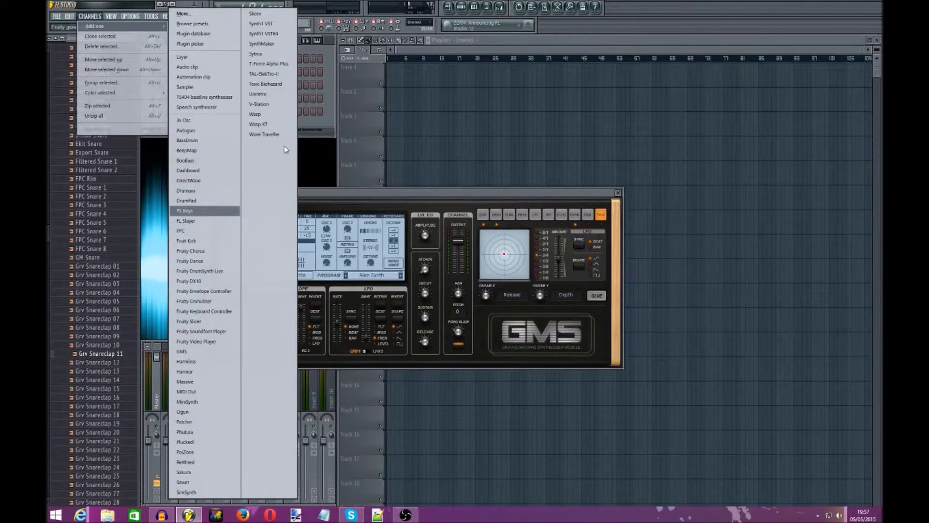
click(195, 16)
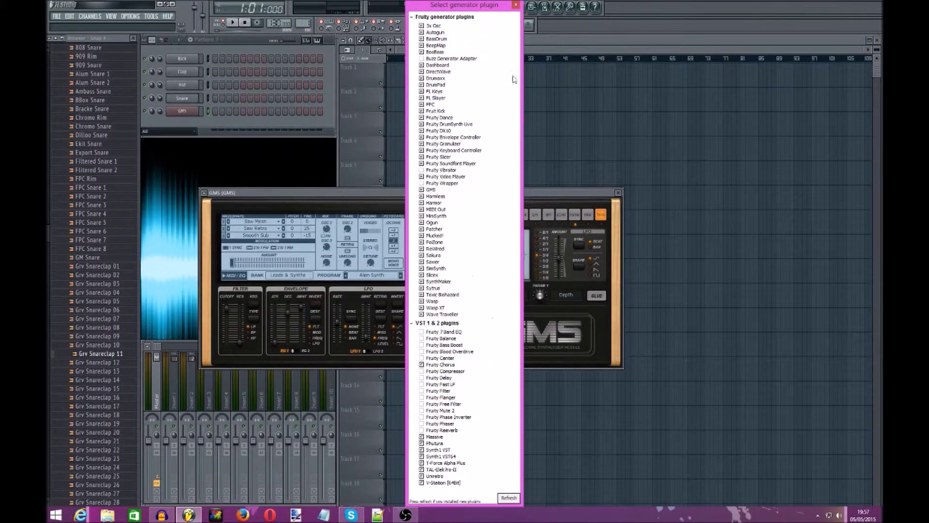
click(516, 5)
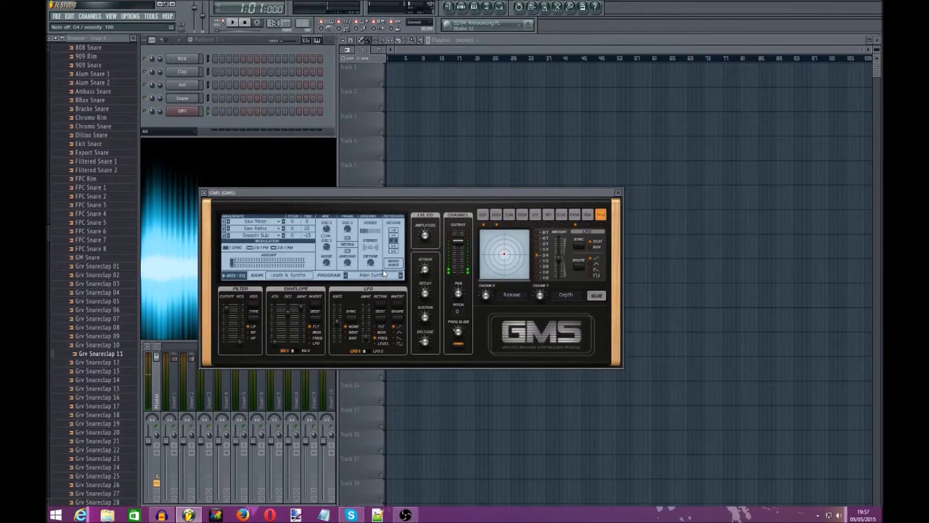
Step: Load Gated Chord LS from Leads & Synths and audition it with N and M notes
click(290, 276)
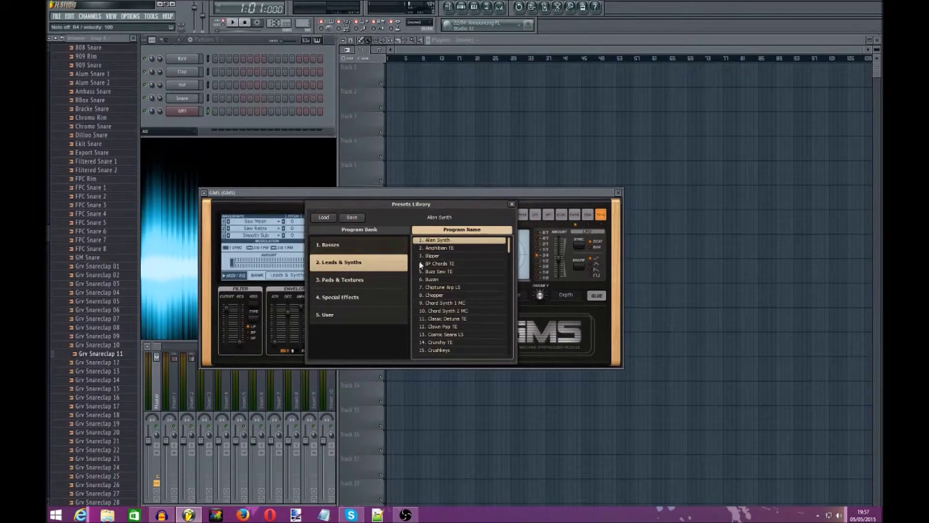
scroll(448, 267, down, 3)
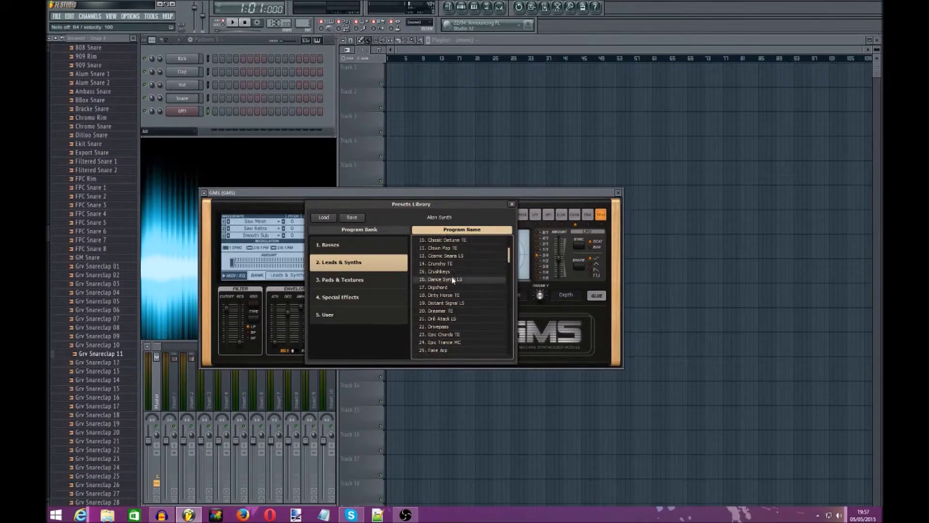
scroll(453, 279, down, 3)
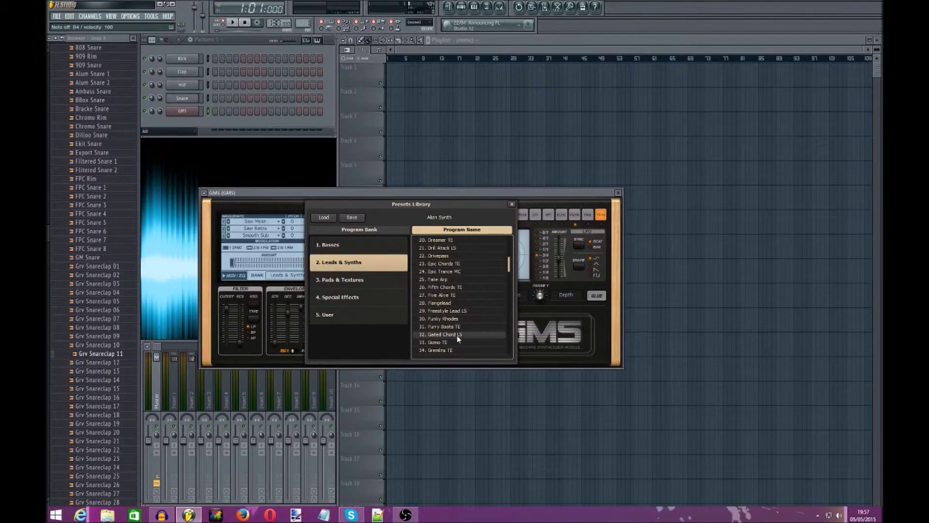
click(456, 334)
click(511, 205)
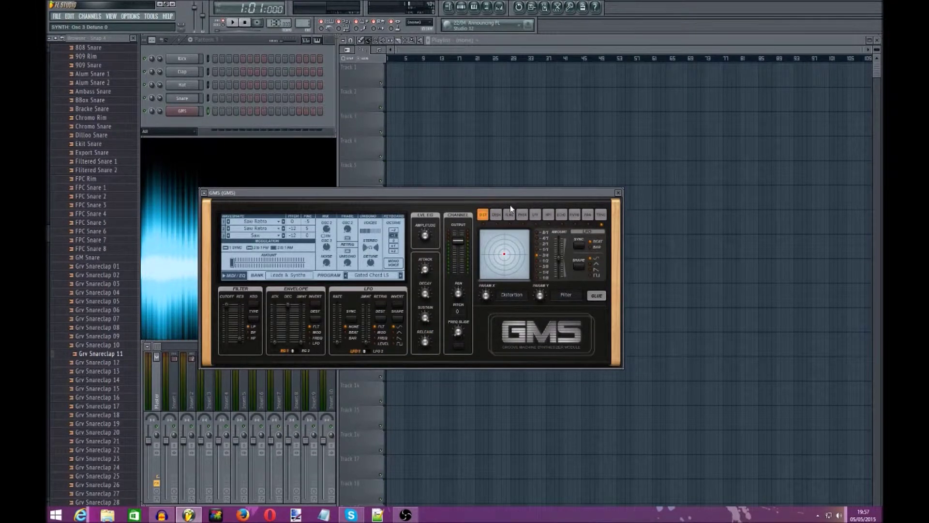
key(n)
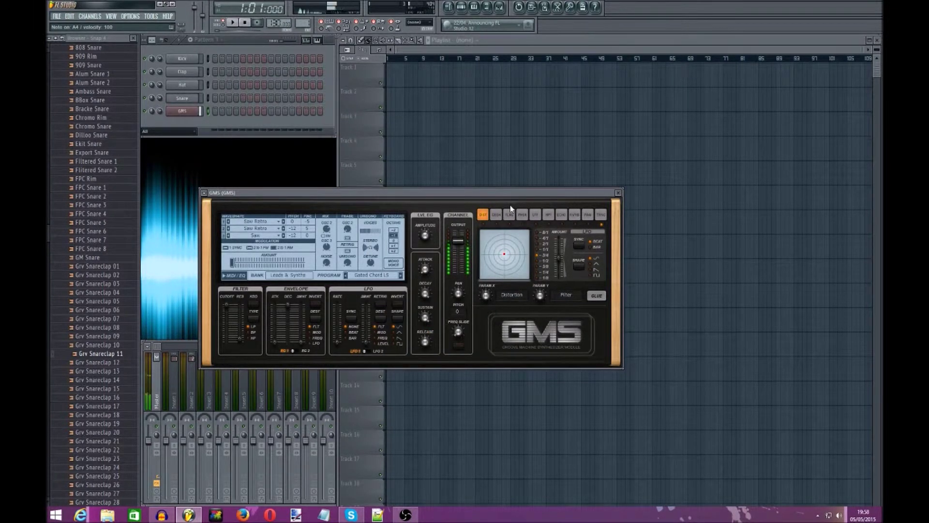
key(m)
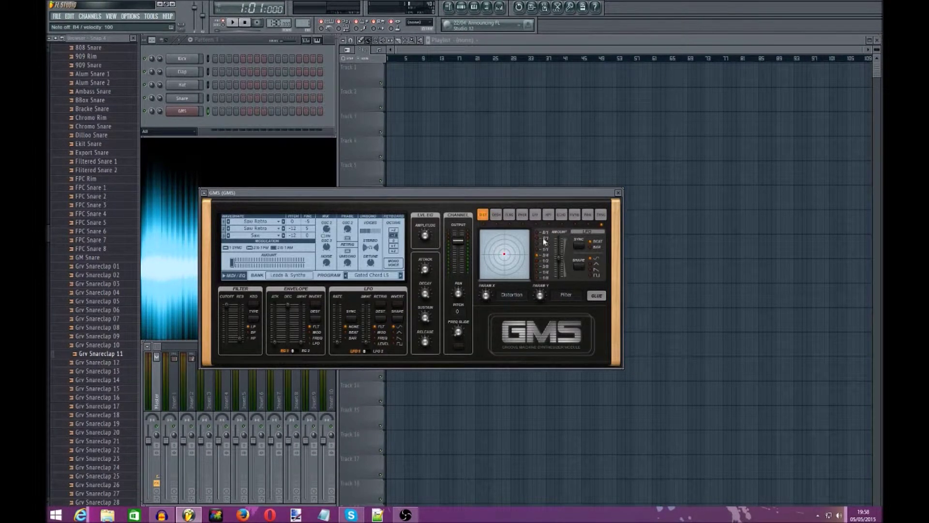
Step: Switch the GMS effect from distortion to the gate and set its release and depth on the XY pad
click(600, 215)
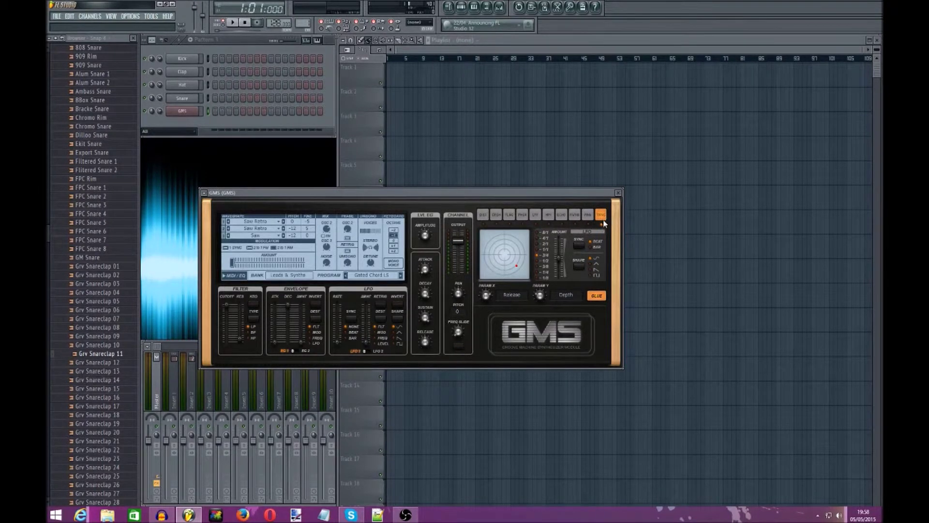
mouse_move(524, 269)
mouse_down()
mouse_move(486, 235)
mouse_move(525, 277)
mouse_up()
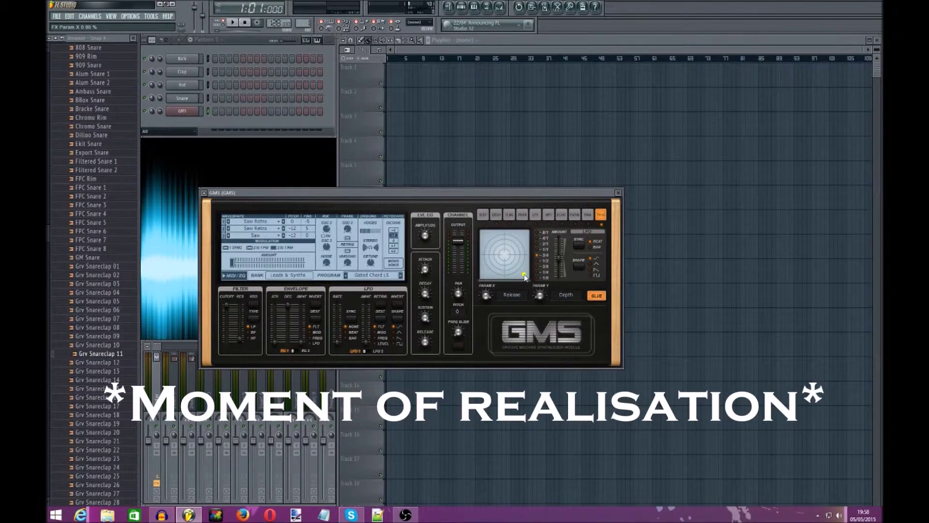
click(525, 277)
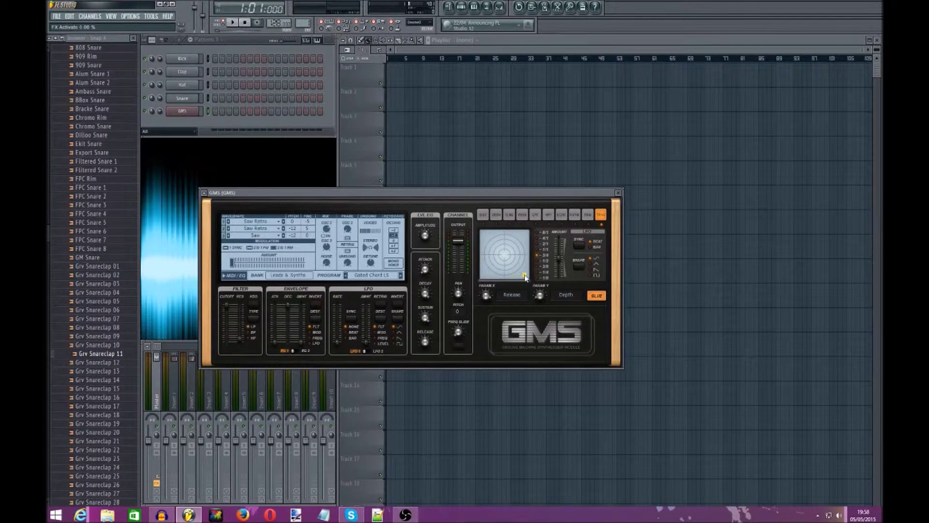
drag(525, 278, 495, 244)
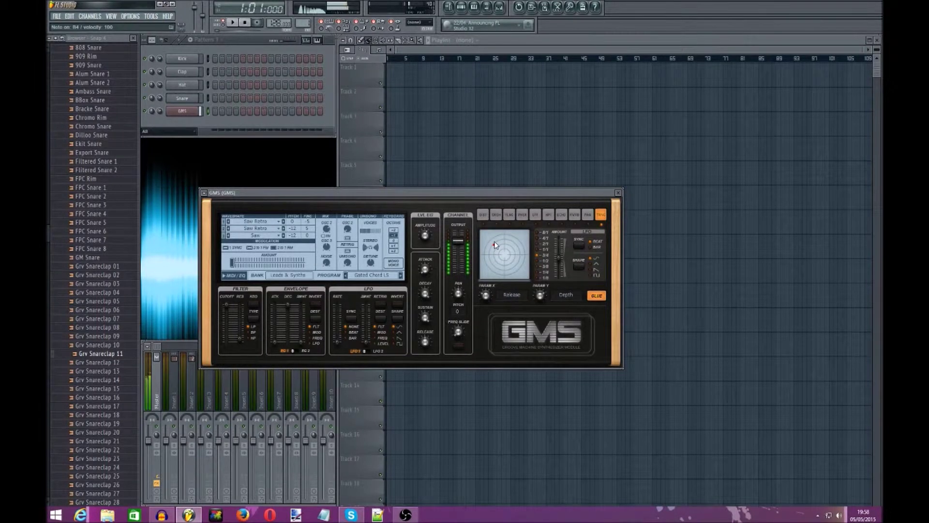
drag(494, 245, 501, 252)
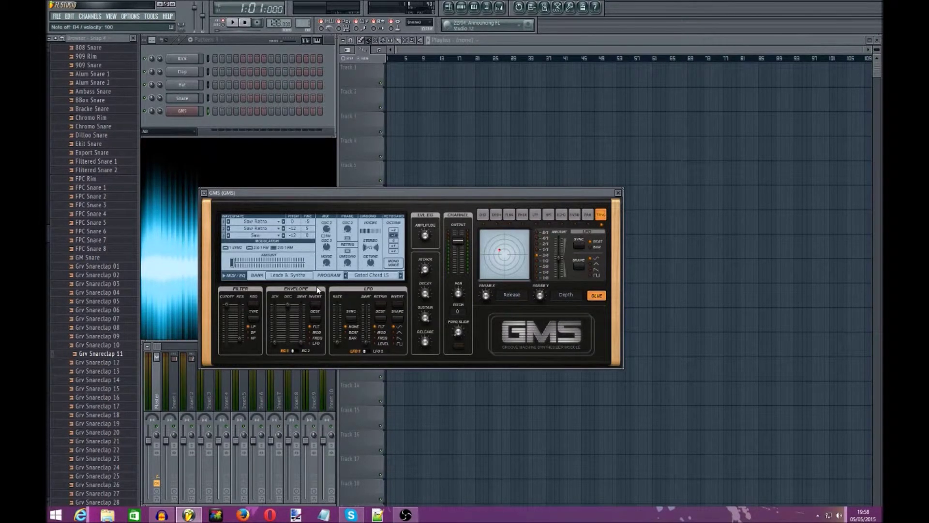
Step: Select PHSR with GLUE on, preview a note, and drag the XY pad to adjust depth
click(522, 216)
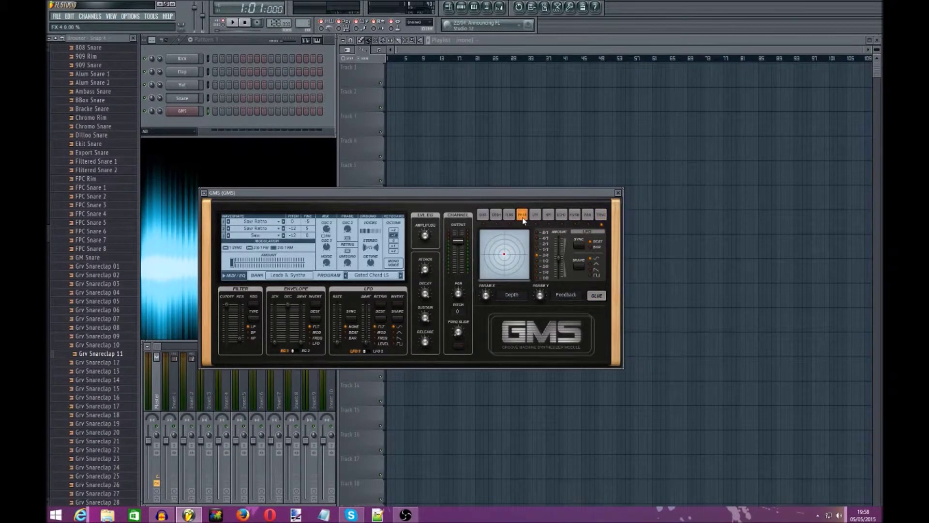
click(595, 296)
key(i)
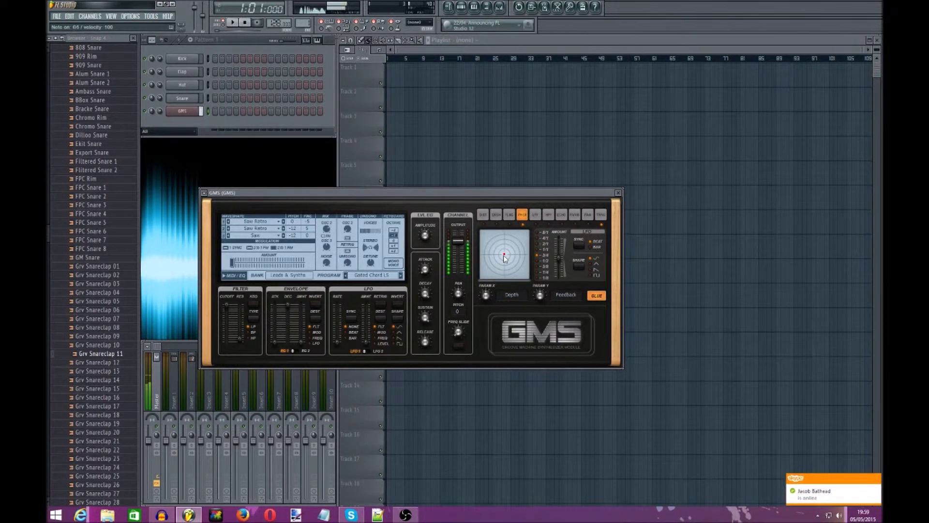
drag(503, 254, 485, 261)
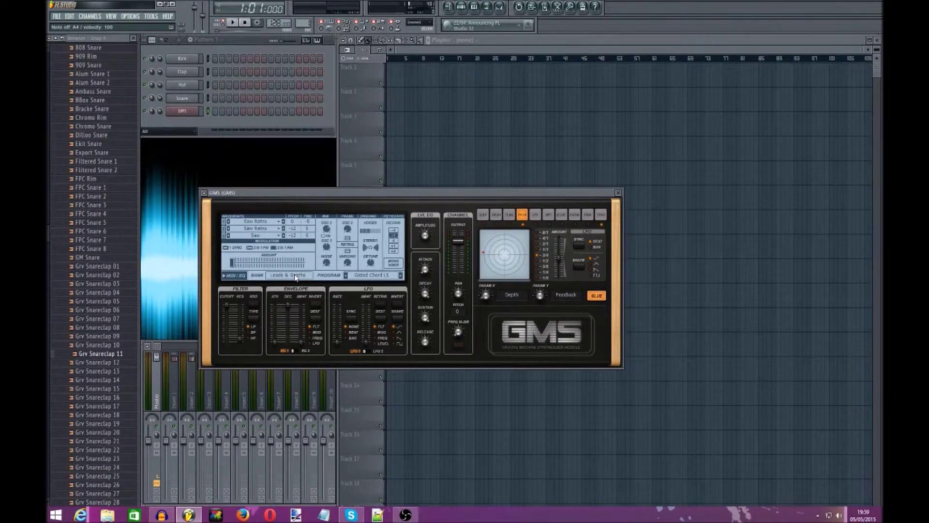
Step: Try the flanger, then settle on HPF with glue on and adjusted bandwidth, and close the synth
click(510, 217)
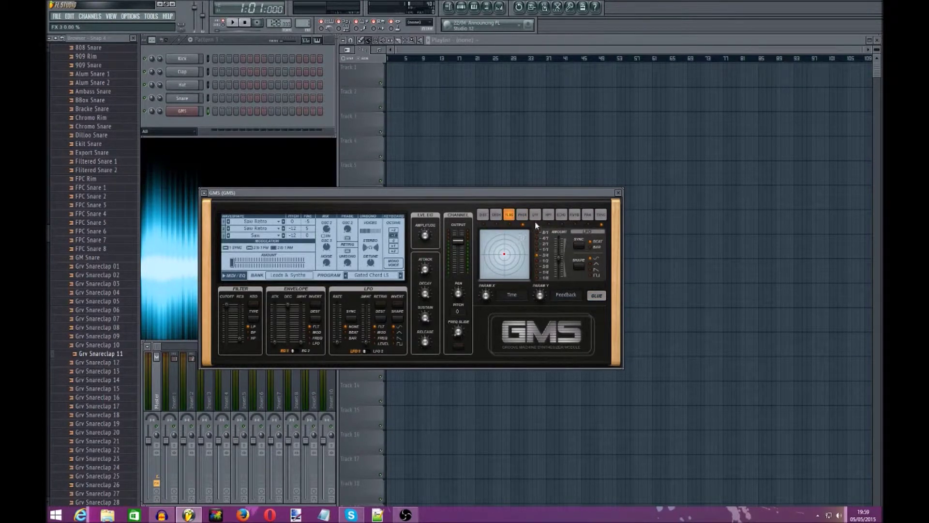
click(549, 218)
mouse_move(495, 264)
mouse_down()
mouse_move(510, 252)
mouse_move(500, 264)
mouse_up()
click(597, 295)
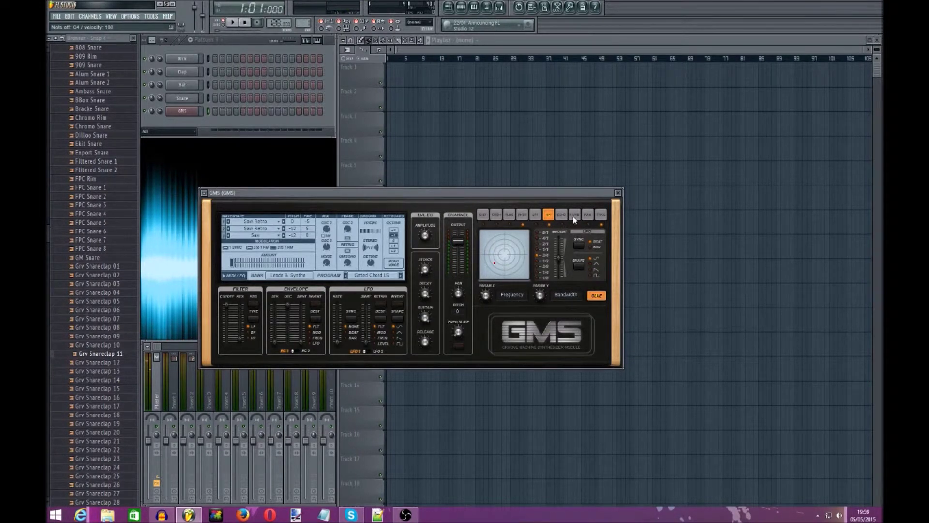
click(618, 193)
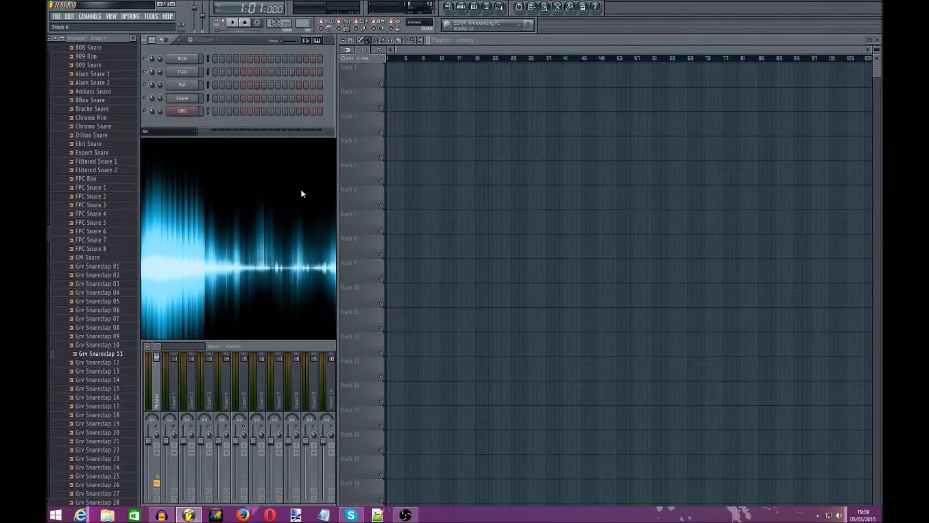
click(182, 112)
Step: Assign the GMS channel to its own mixer track and load Fruity Parametric EQ 2 in slot 1
click(372, 186)
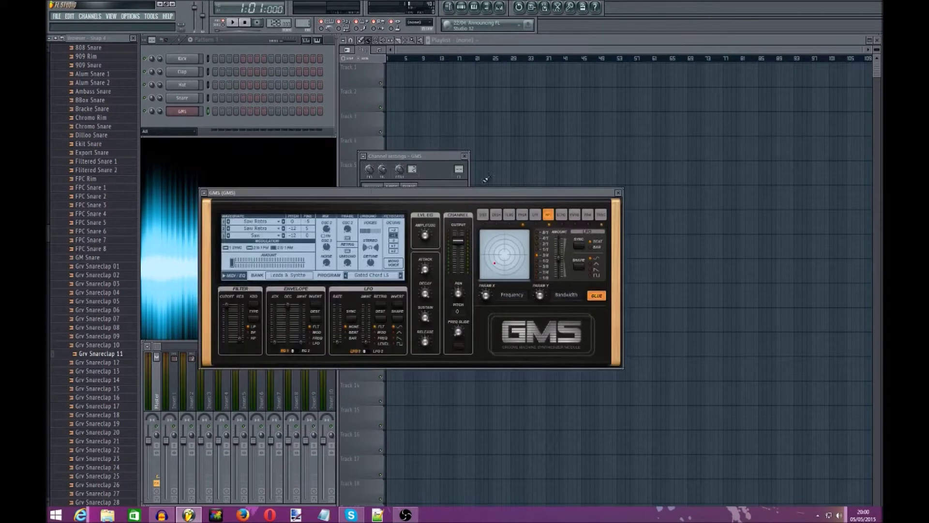
click(464, 155)
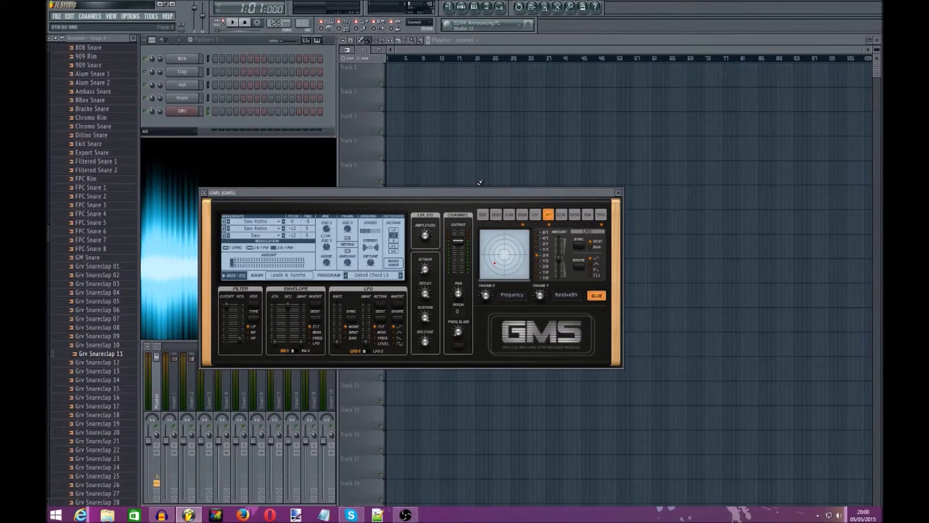
click(617, 192)
click(180, 114)
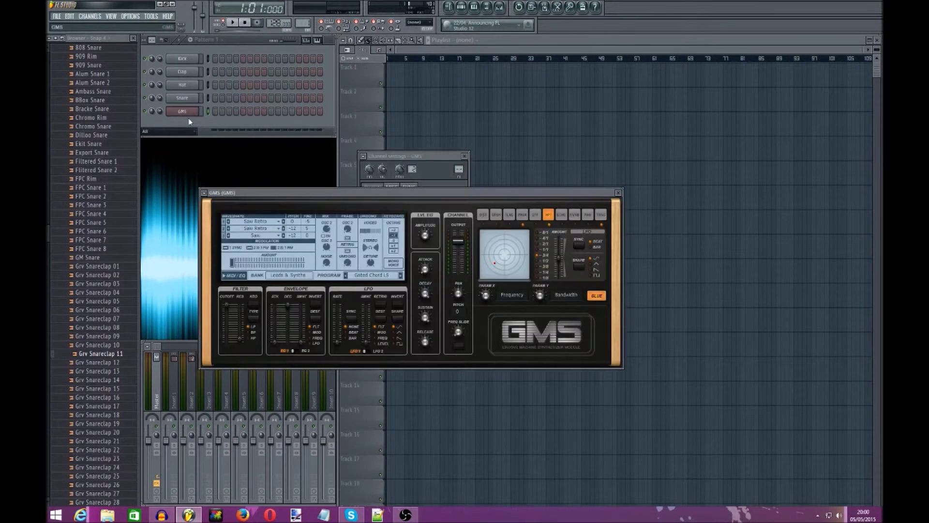
click(364, 156)
click(388, 178)
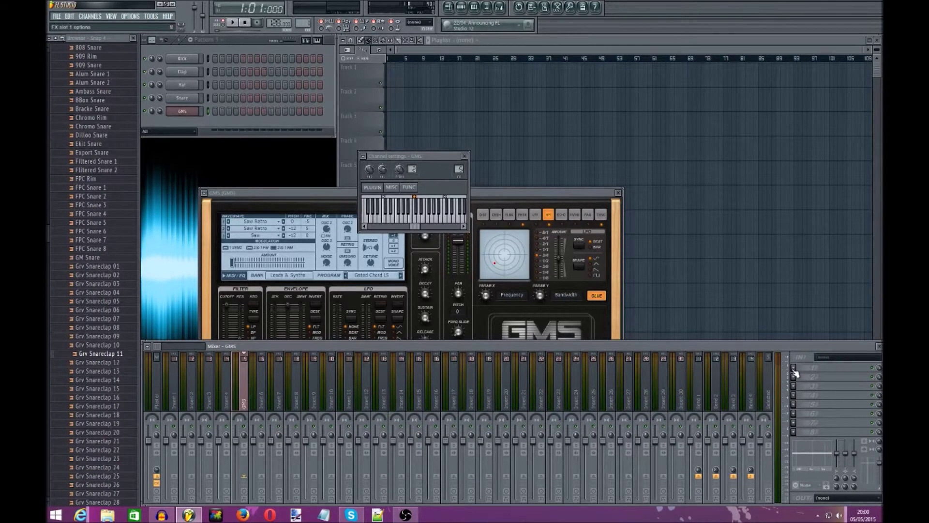
click(793, 368)
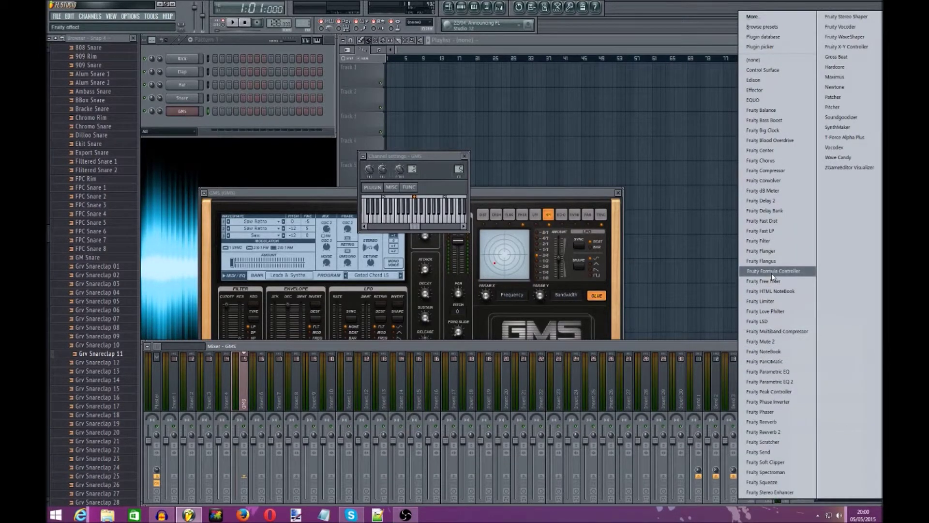
click(788, 382)
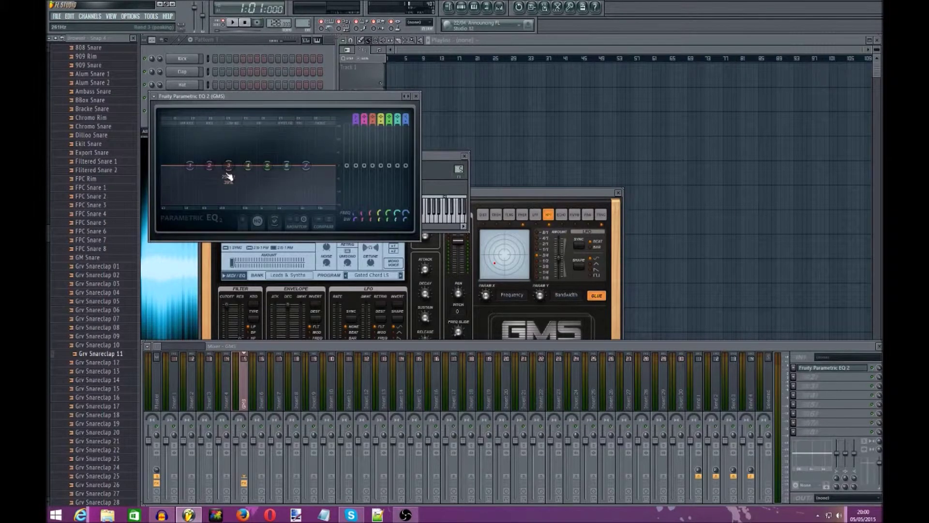
Step: During playback, raise EQ band 7 into a high shelf and turn off the spectrum monitor
key(space)
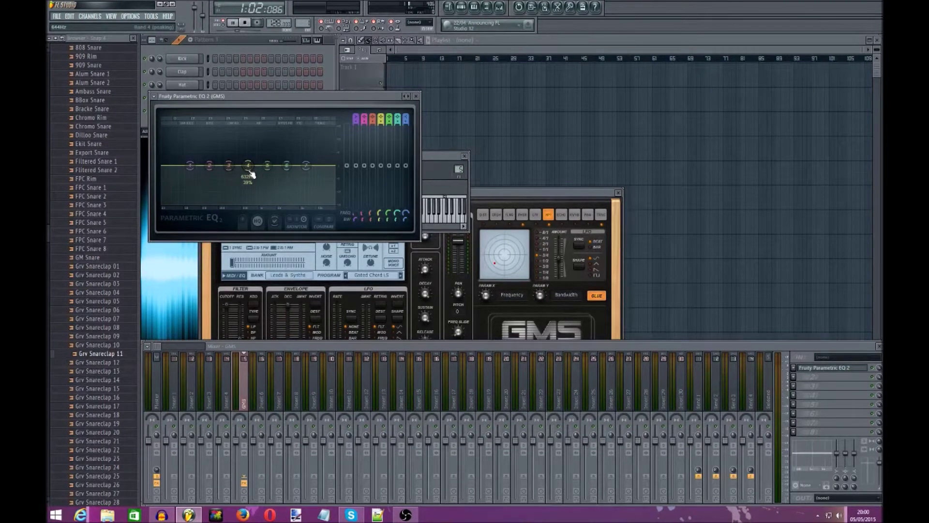
key(space)
drag(305, 165, 313, 151)
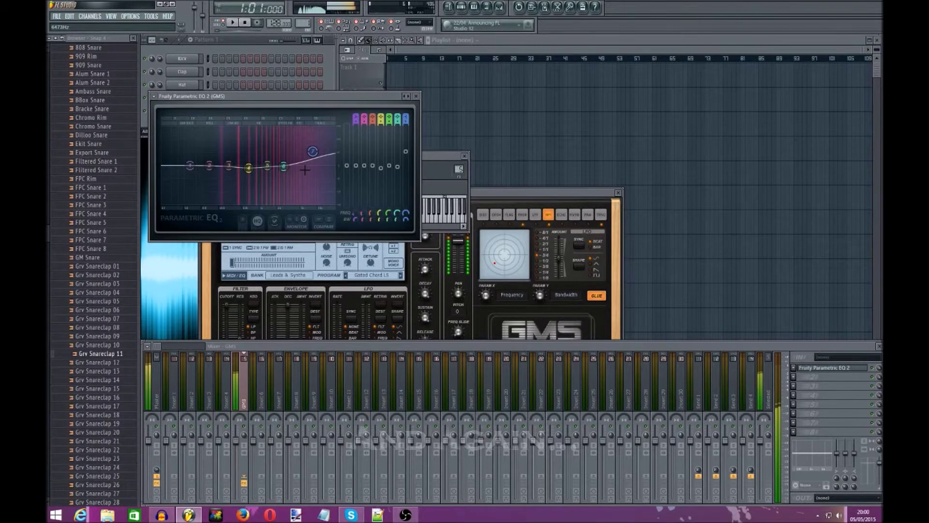
click(304, 221)
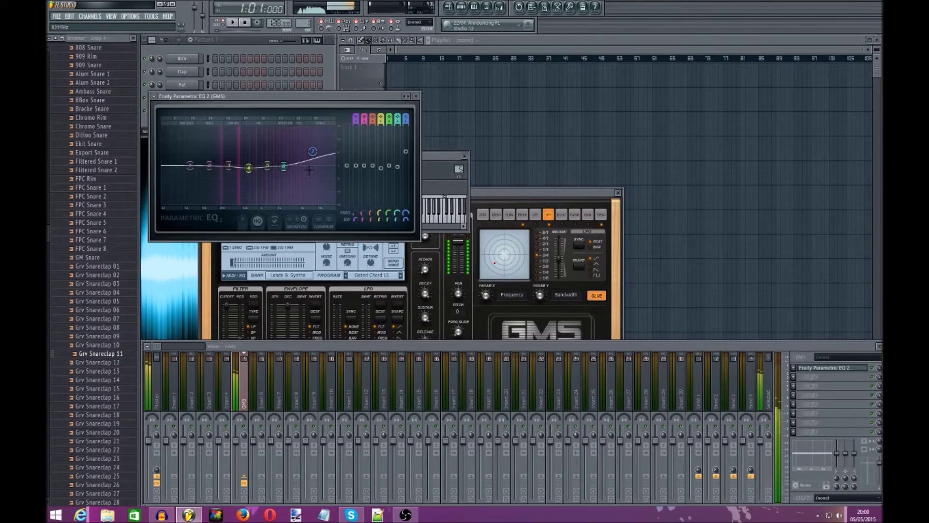
Step: Close the EQ, channel settings, Mixer and GMS synth windows
click(416, 96)
click(465, 155)
click(879, 346)
click(618, 192)
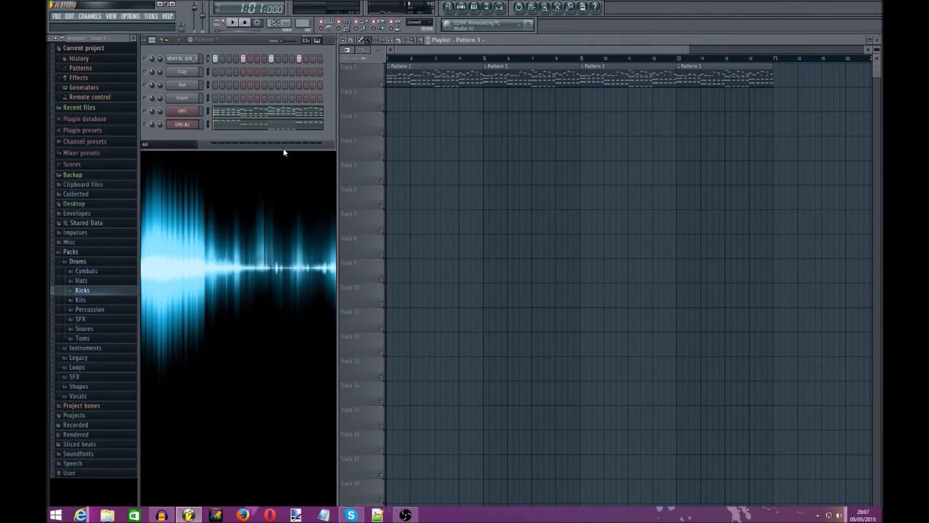
Step: Play the four Pattern 1 blocks with drums, GMS and GMS #2, then stop
key(space)
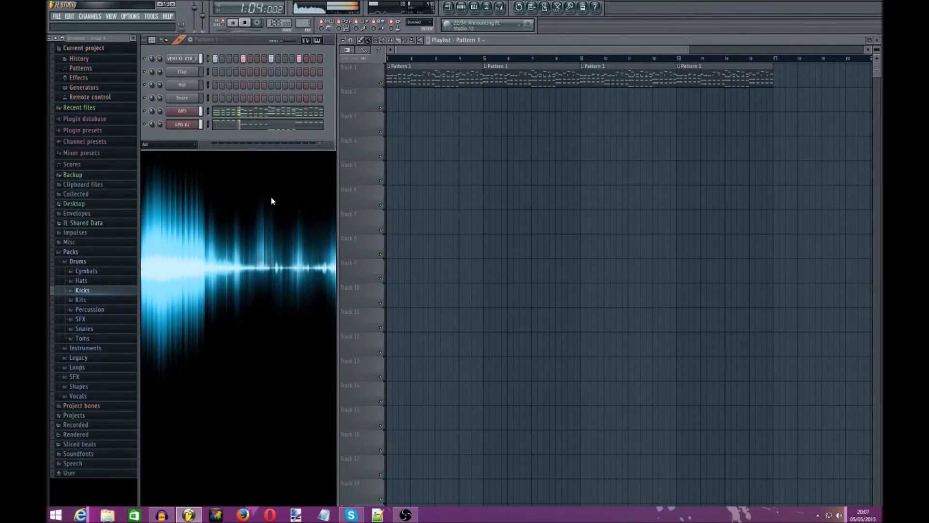
key(space)
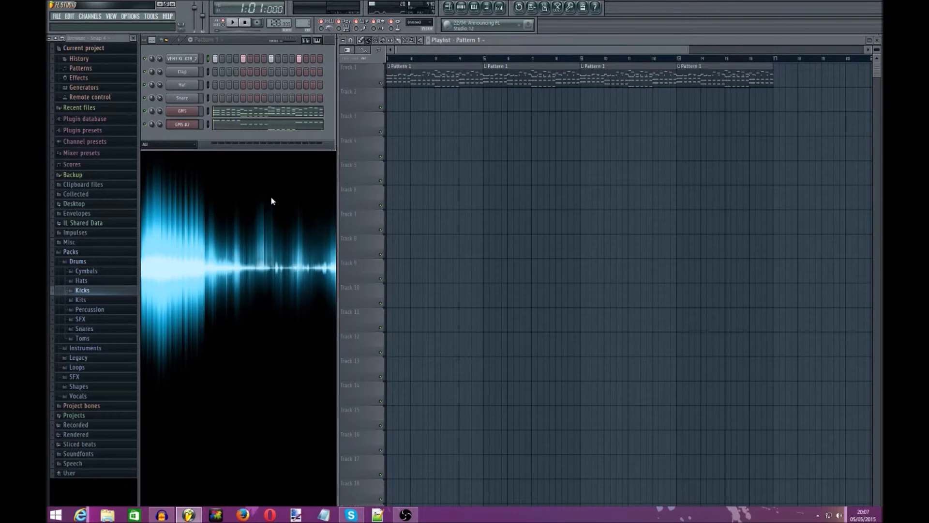